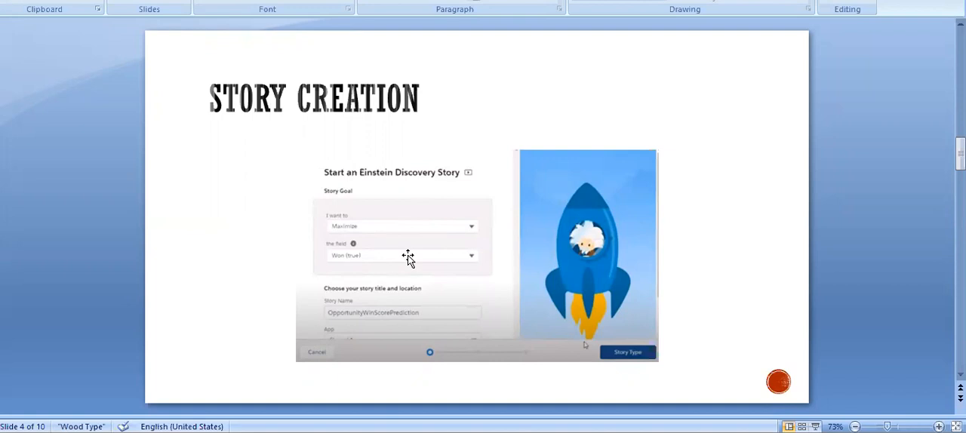
Switch to Einstein Analytics Studio and view the additional insight types available for the OpportunityWinScorePrediction story
{"action": "scroll", "coordinate": [554, 188], "scroll_direction": "down", "scroll_amount": 2}
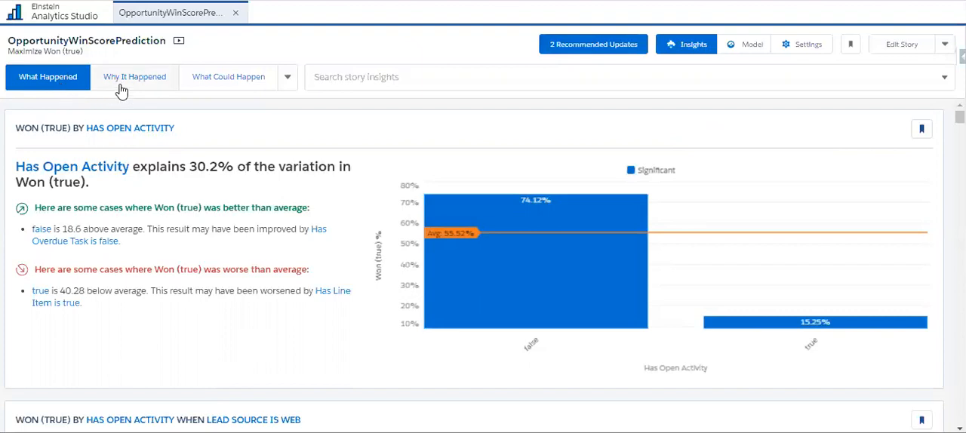
{"action": "left_click", "coordinate": [287, 78]}
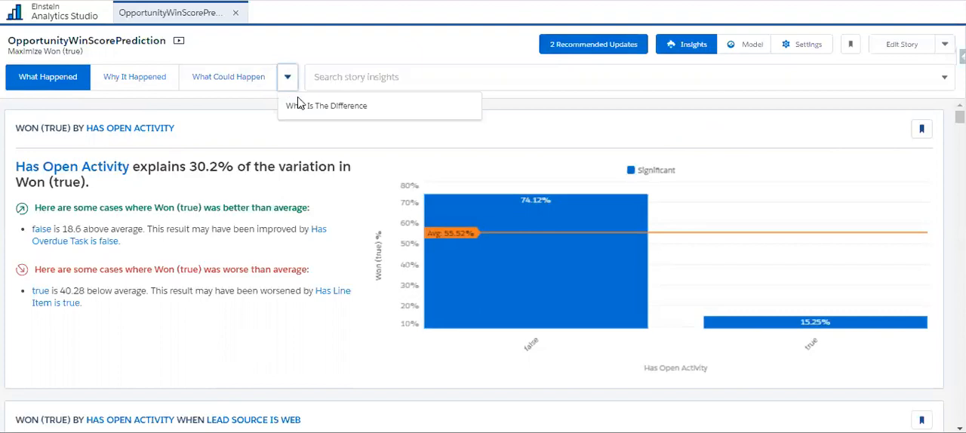
{"action": "left_click", "coordinate": [317, 48]}
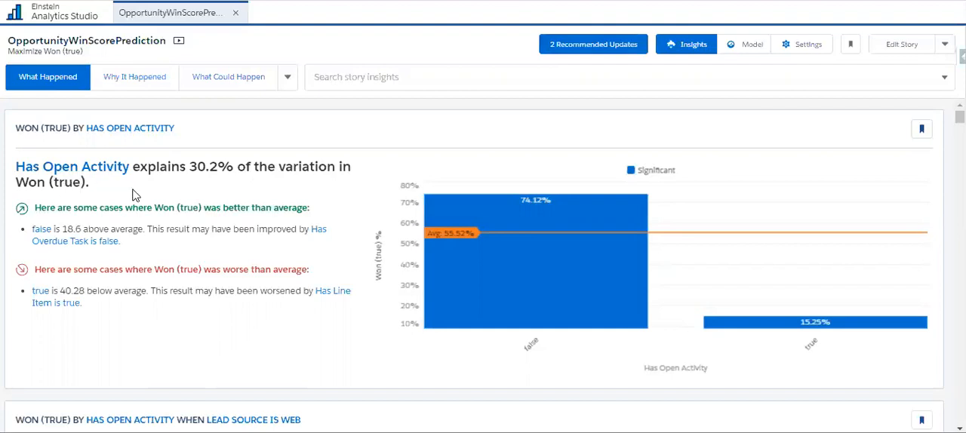
Examine the false and true bars of the Won (true) by Has Open Activity chart
{"action": "mouse_move", "coordinate": [557, 314]}
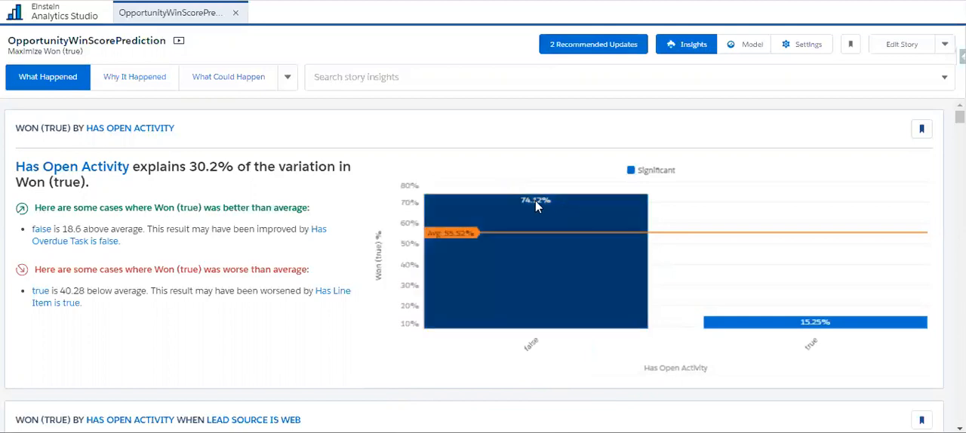
{"action": "mouse_move", "coordinate": [551, 203]}
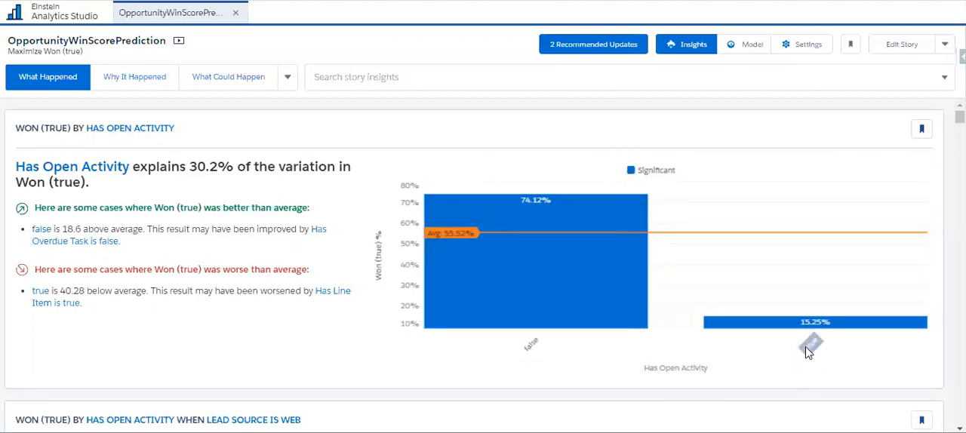
{"action": "mouse_move", "coordinate": [793, 325]}
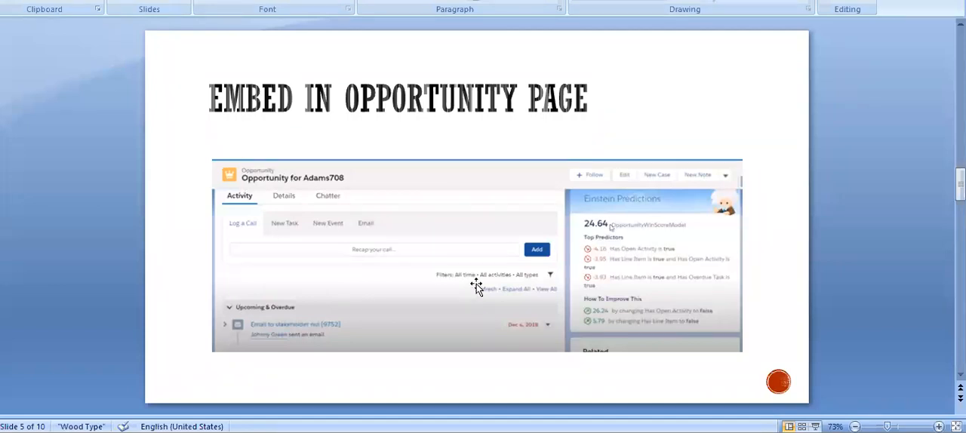
Switch to the PowerPoint presentation and bring up the What Happened Insights slide
{"action": "scroll", "coordinate": [476, 285], "scroll_direction": "down", "scroll_amount": 1}
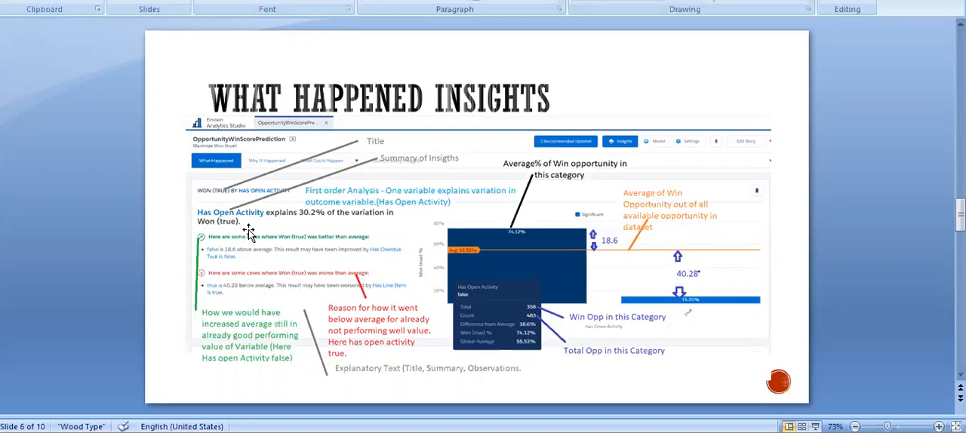
Switch to Einstein Analytics Studio and compare the Has Open Activity insight with its Lead Source is Web breakdown
{"action": "key", "text": "alt+Tab"}
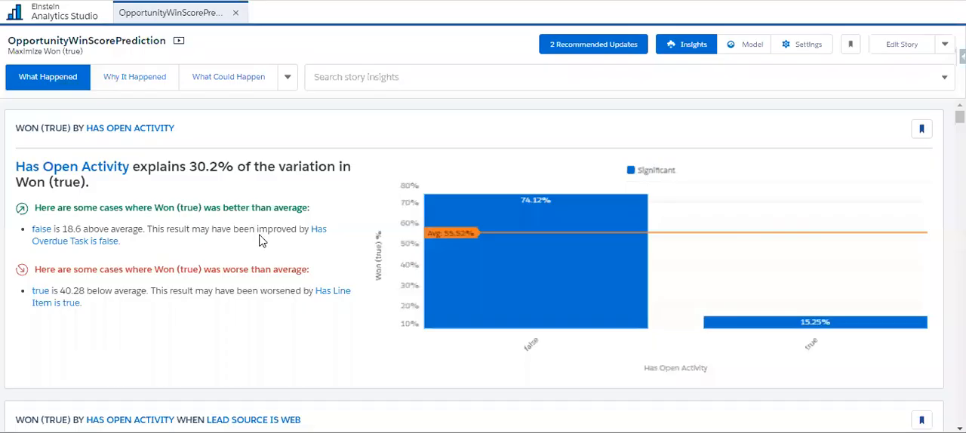
{"action": "scroll", "coordinate": [260, 240], "scroll_direction": "down", "scroll_amount": 4}
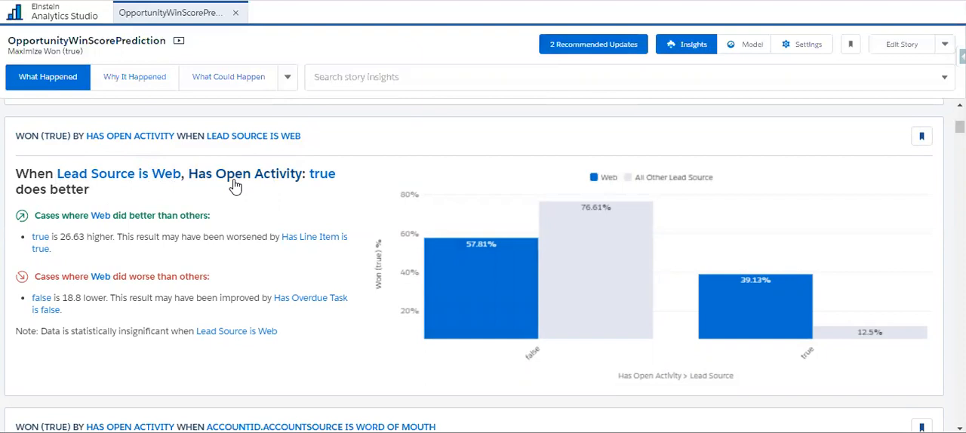
{"action": "scroll", "coordinate": [313, 255], "scroll_direction": "up", "scroll_amount": 4}
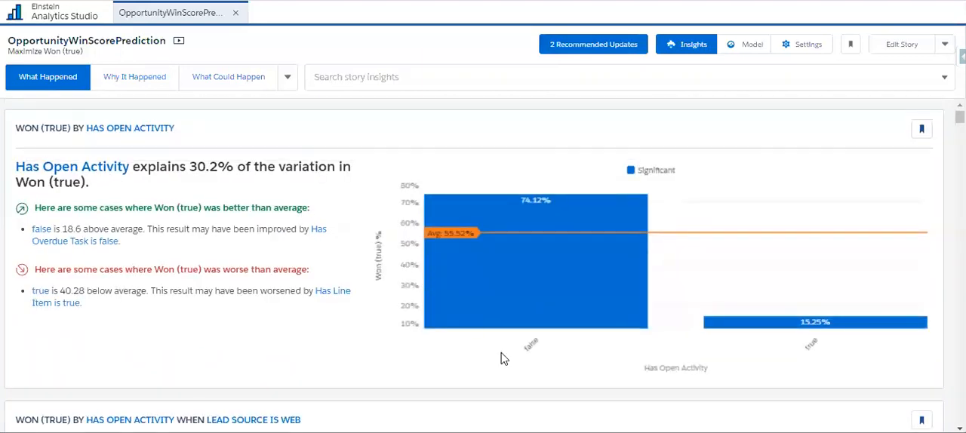
{"action": "mouse_move", "coordinate": [506, 241]}
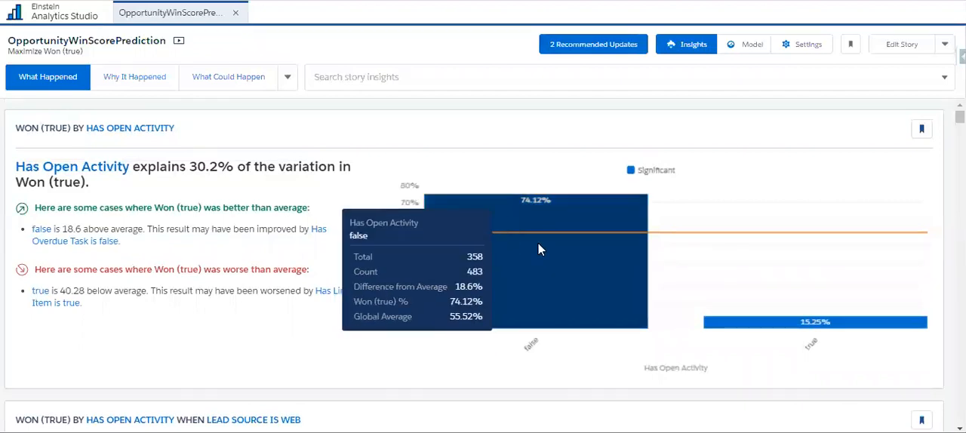
{"action": "scroll", "coordinate": [242, 320], "scroll_direction": "down", "scroll_amount": 3}
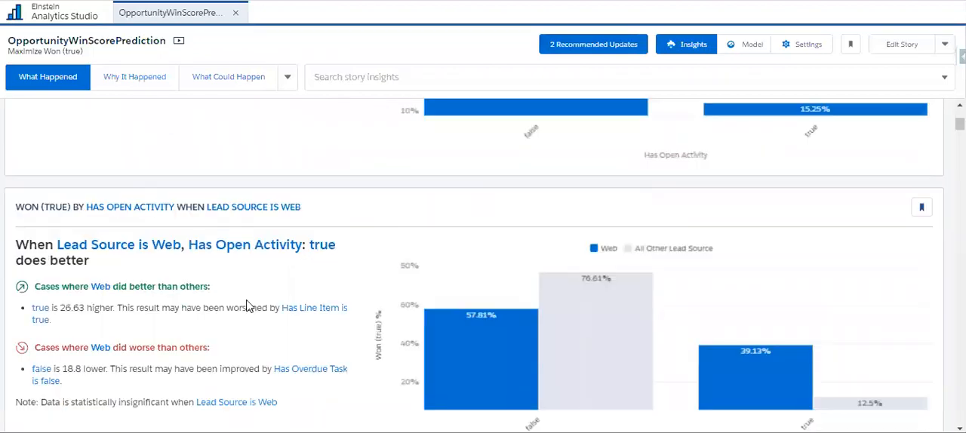
{"action": "scroll", "coordinate": [249, 307], "scroll_direction": "down", "scroll_amount": 1}
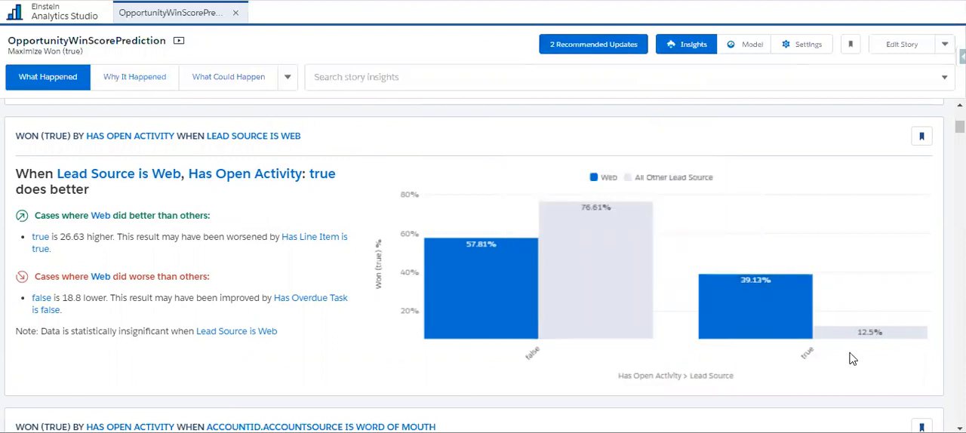
{"action": "mouse_move", "coordinate": [870, 340]}
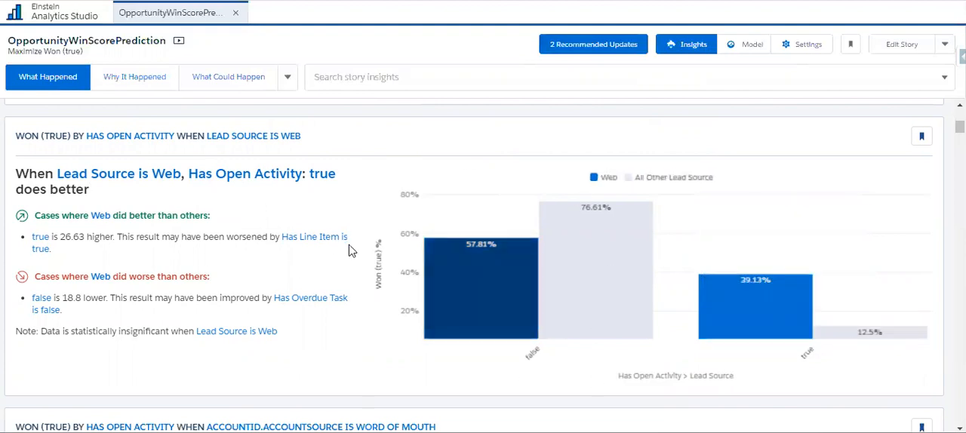
Skim the Account Source and Has Overdue Task insights under What Happened and return to the first insight
{"action": "scroll", "coordinate": [310, 344], "scroll_direction": "down", "scroll_amount": 1}
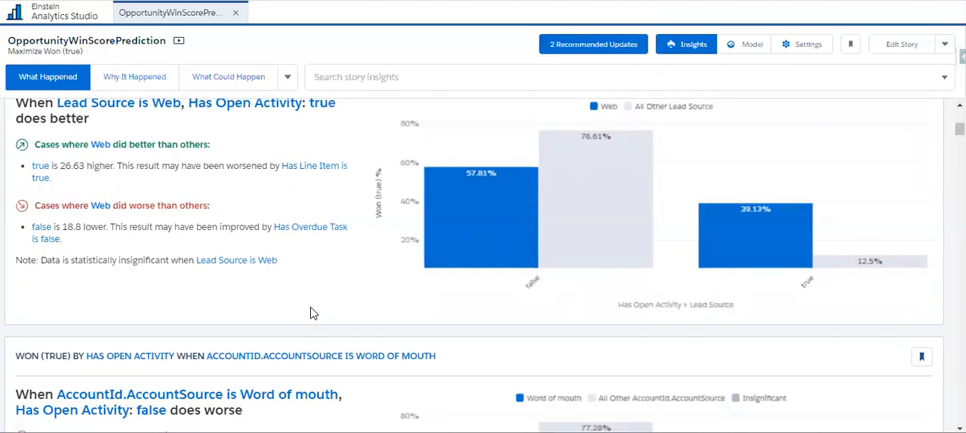
{"action": "scroll", "coordinate": [309, 313], "scroll_direction": "down", "scroll_amount": 2}
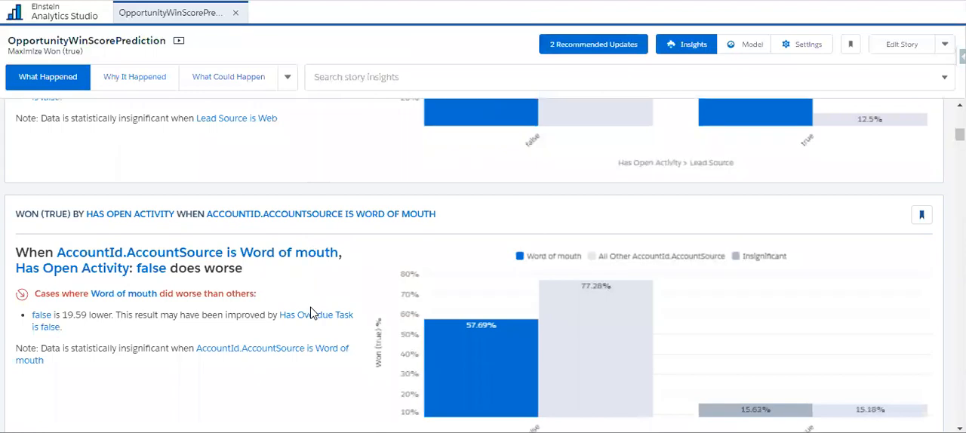
{"action": "scroll", "coordinate": [310, 313], "scroll_direction": "down", "scroll_amount": 5}
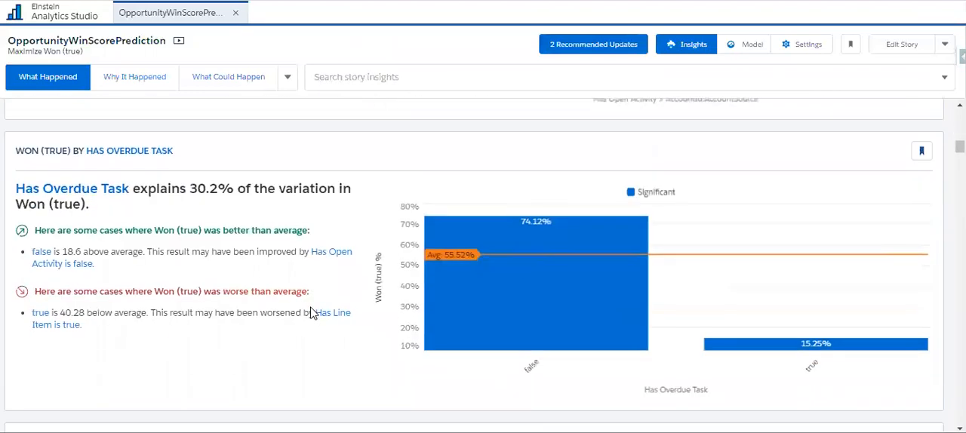
{"action": "scroll", "coordinate": [323, 361], "scroll_direction": "down", "scroll_amount": 2}
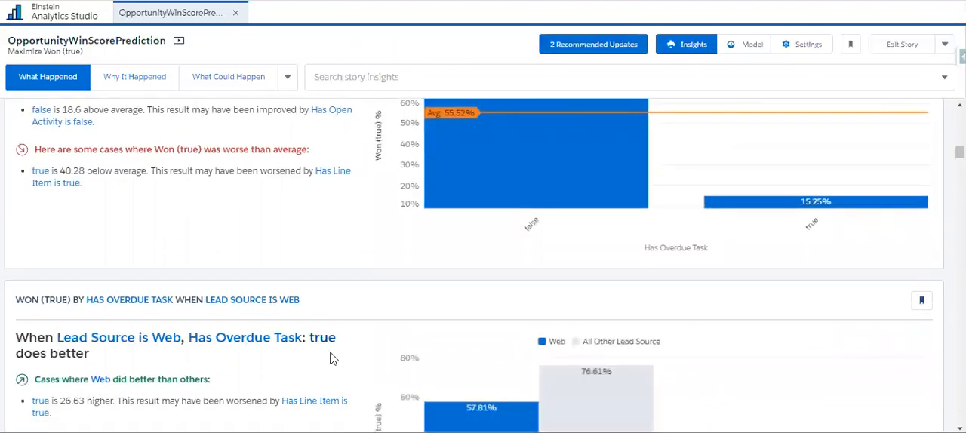
{"action": "scroll", "coordinate": [332, 366], "scroll_direction": "down", "scroll_amount": 4}
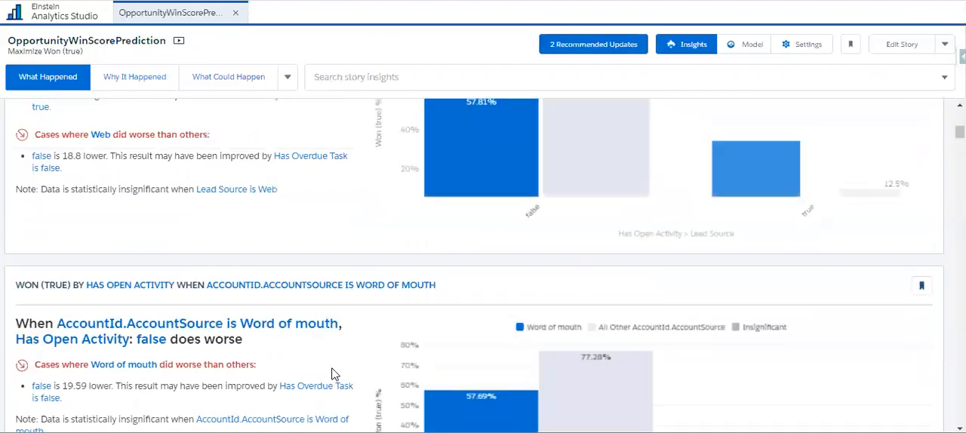
{"action": "scroll", "coordinate": [332, 373], "scroll_direction": "up", "scroll_amount": 5}
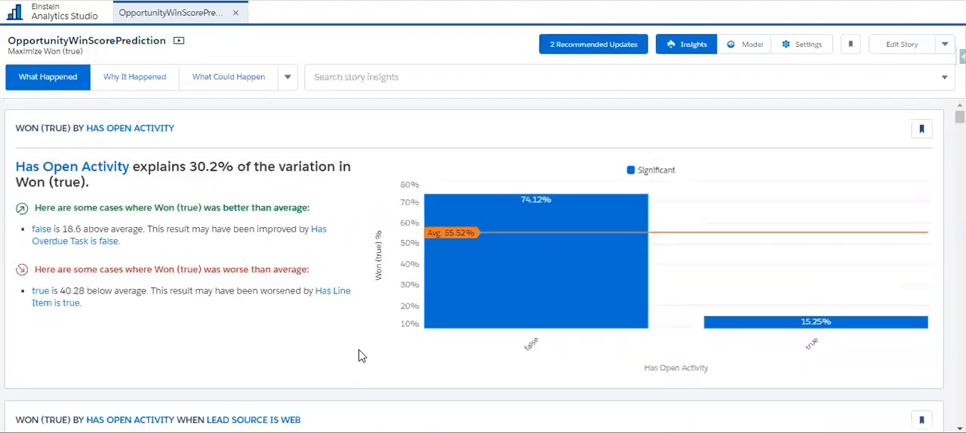
Glance at the Why It Happened insights, return to What Happened, and inspect the false bar of the Has Open Activity chart
{"action": "left_click", "coordinate": [161, 89]}
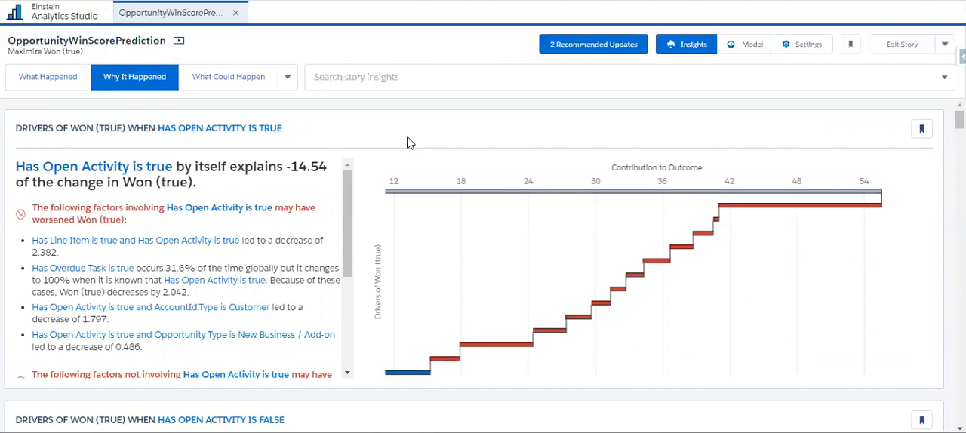
{"action": "left_click", "coordinate": [71, 83]}
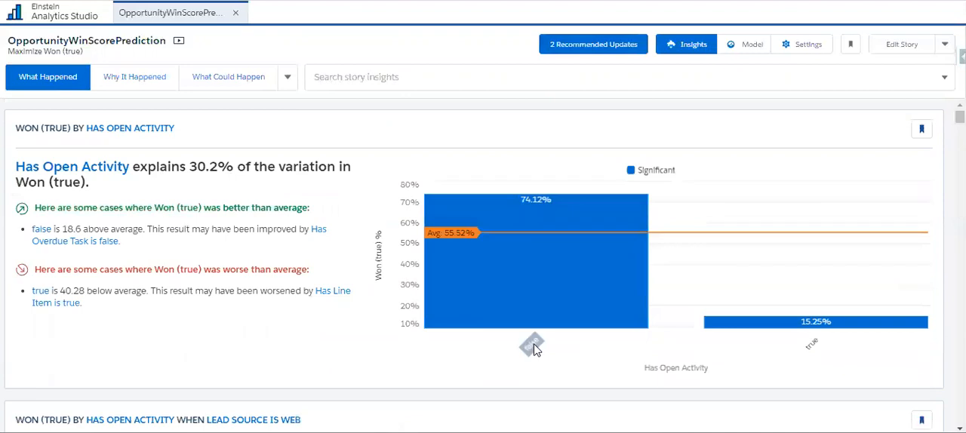
{"action": "mouse_move", "coordinate": [534, 212]}
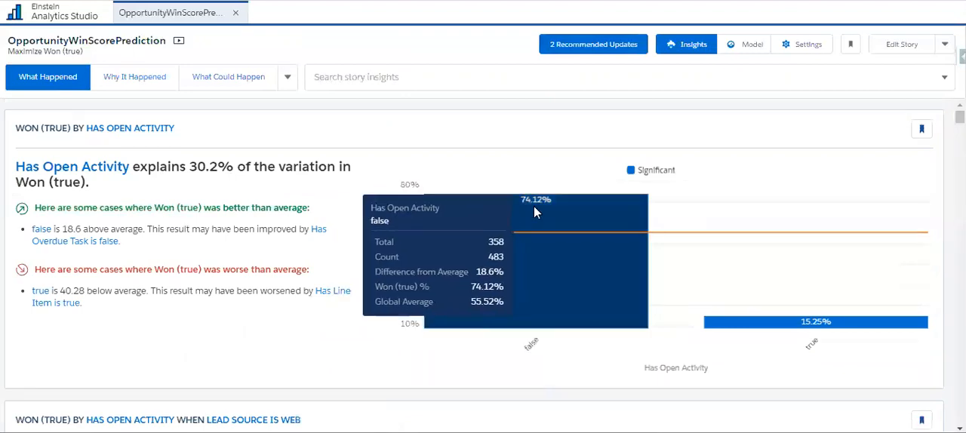
Show the Why It Happened insights and filter them to Has Open Activity - false
{"action": "left_click", "coordinate": [143, 87]}
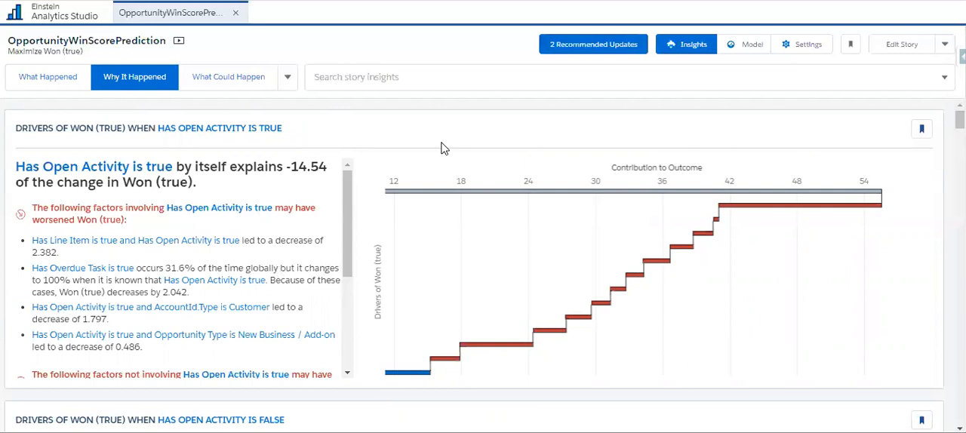
{"action": "key", "text": "ctrl+minus"}
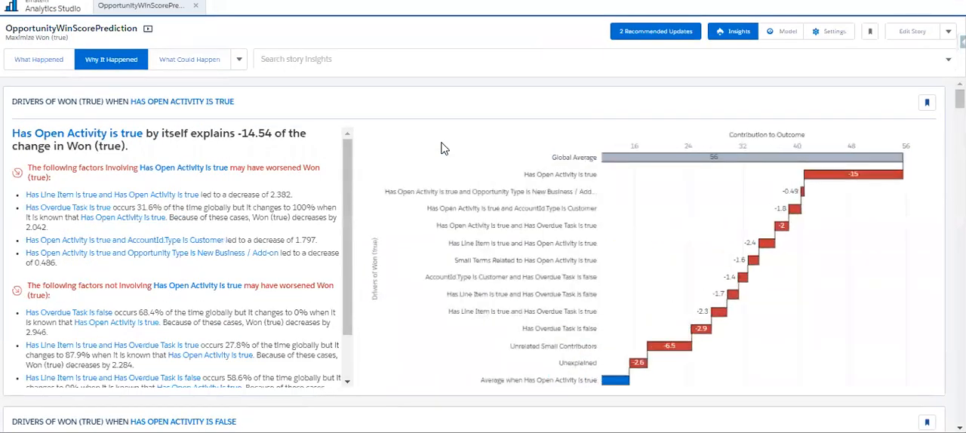
{"action": "left_click", "coordinate": [285, 62]}
{"action": "type", "text": "has"}
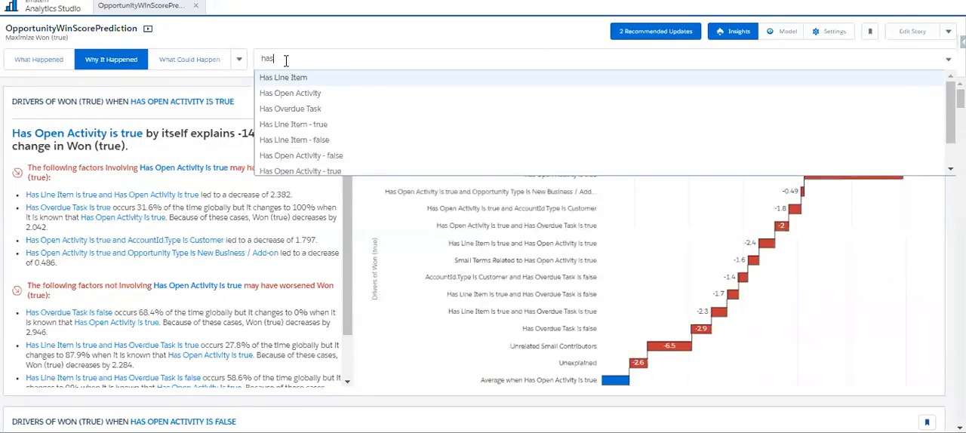
{"action": "type", "text": " ope"}
{"action": "left_click", "coordinate": [315, 94]}
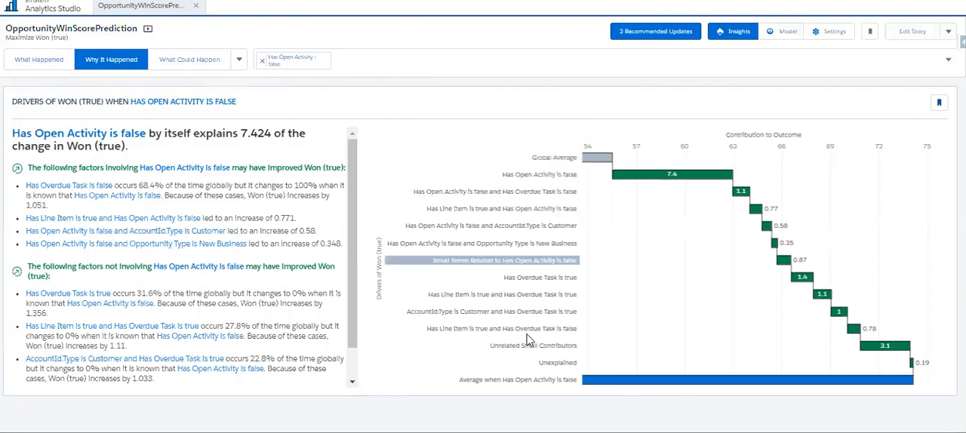
Examine how each driver in the waterfall chart leads from the global average to the average when Has Open Activity is false
{"action": "mouse_move", "coordinate": [789, 384]}
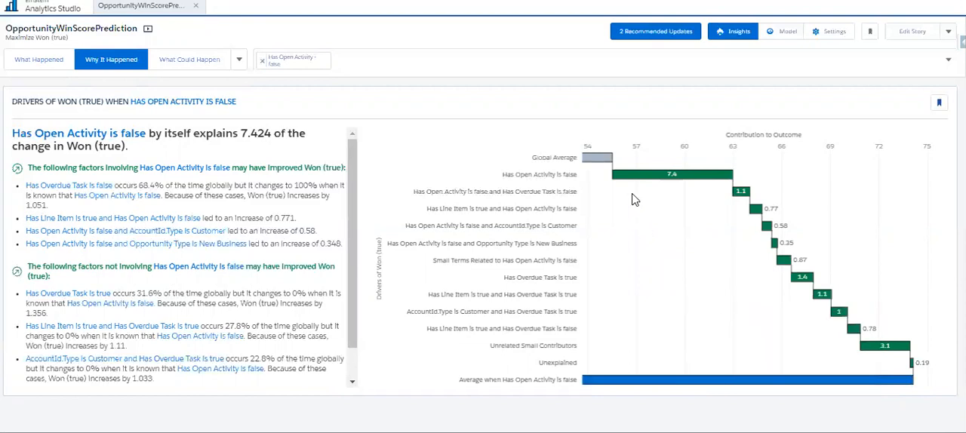
{"action": "mouse_move", "coordinate": [587, 163]}
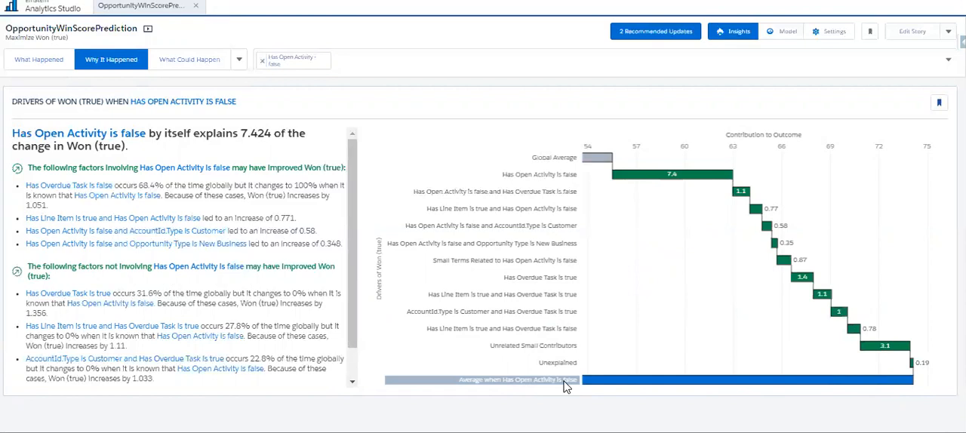
{"action": "mouse_move", "coordinate": [706, 383]}
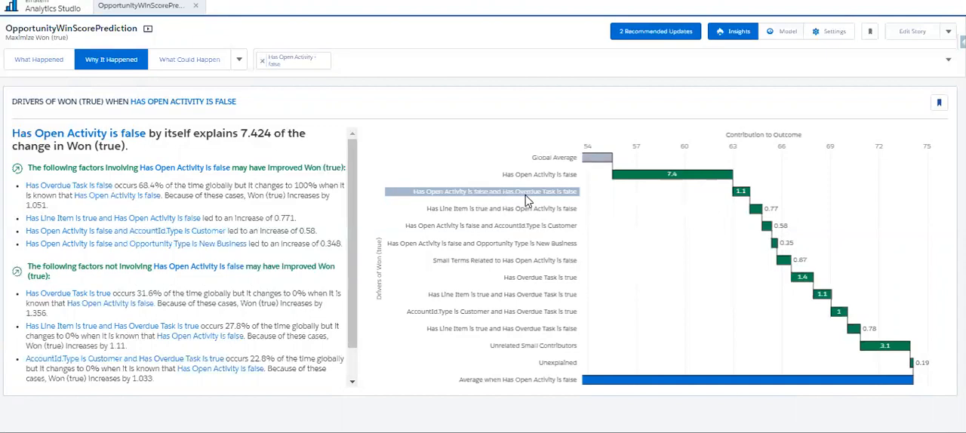
{"action": "mouse_move", "coordinate": [746, 196]}
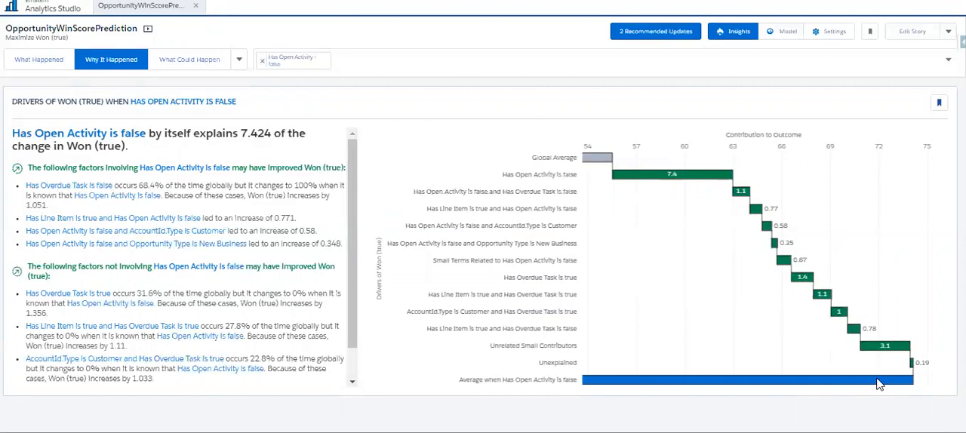
{"action": "mouse_move", "coordinate": [851, 384]}
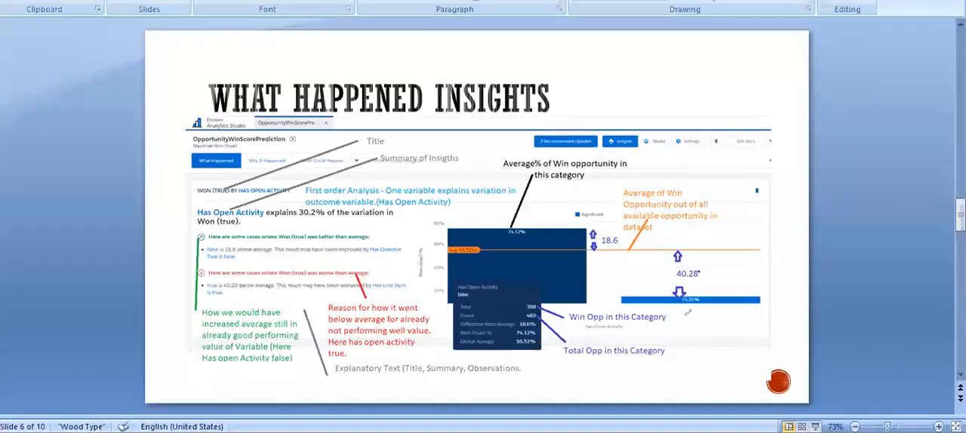
{"action": "scroll", "coordinate": [559, 278], "scroll_direction": "down", "scroll_amount": 1}
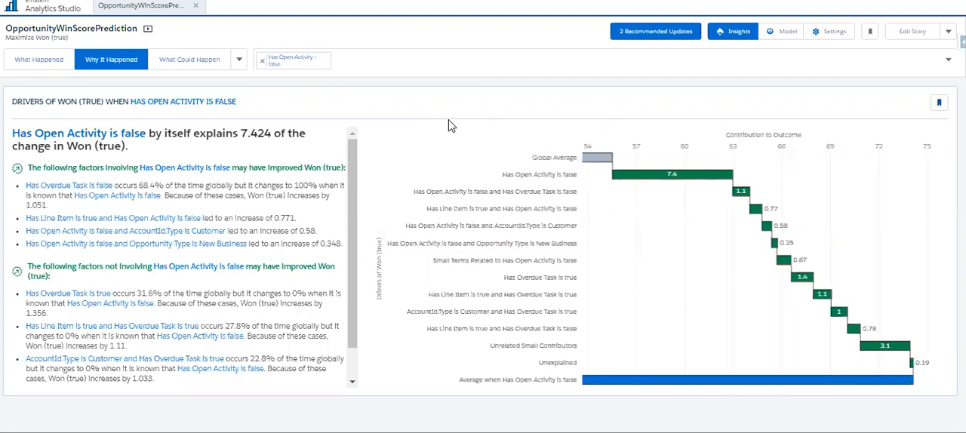
Show the What Is The Difference insights and clear both comparison variables and the Has Open Activity - false filter
{"action": "left_click", "coordinate": [238, 65]}
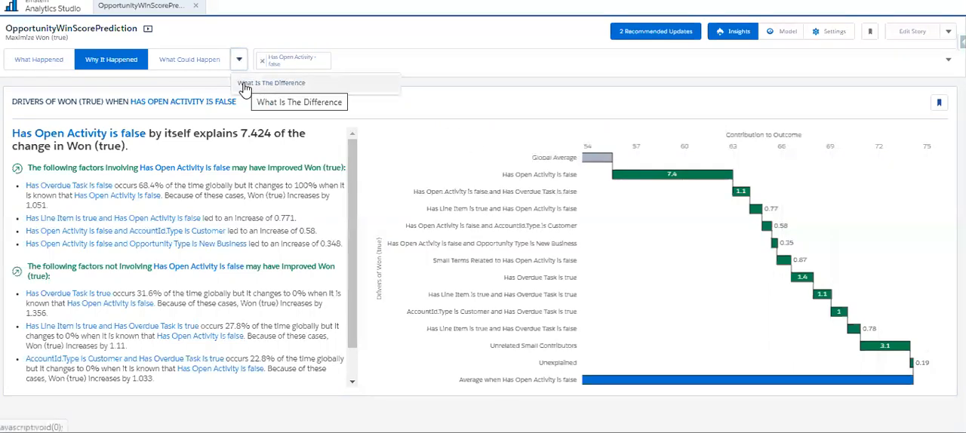
{"action": "left_click", "coordinate": [243, 85]}
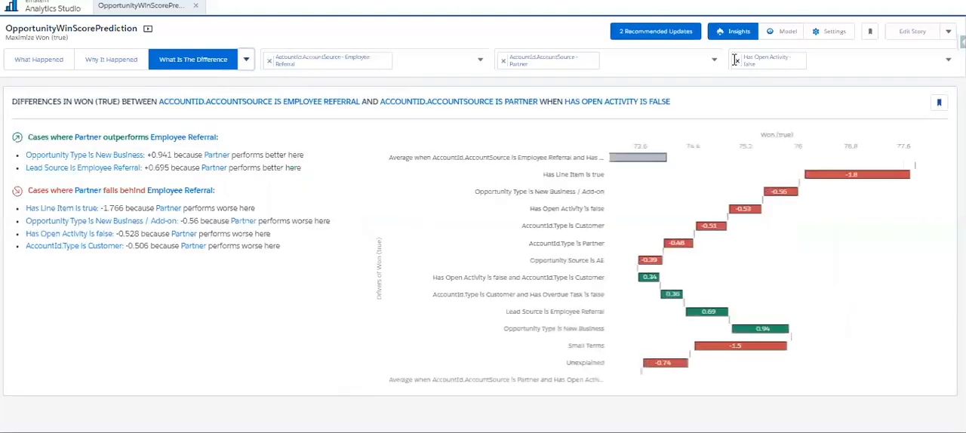
{"action": "left_click", "coordinate": [735, 62]}
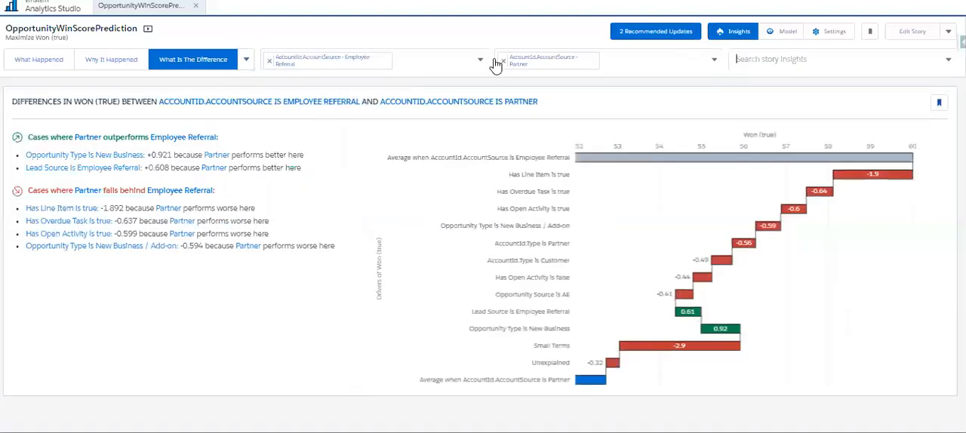
{"action": "left_click", "coordinate": [503, 61]}
{"action": "left_click", "coordinate": [269, 60]}
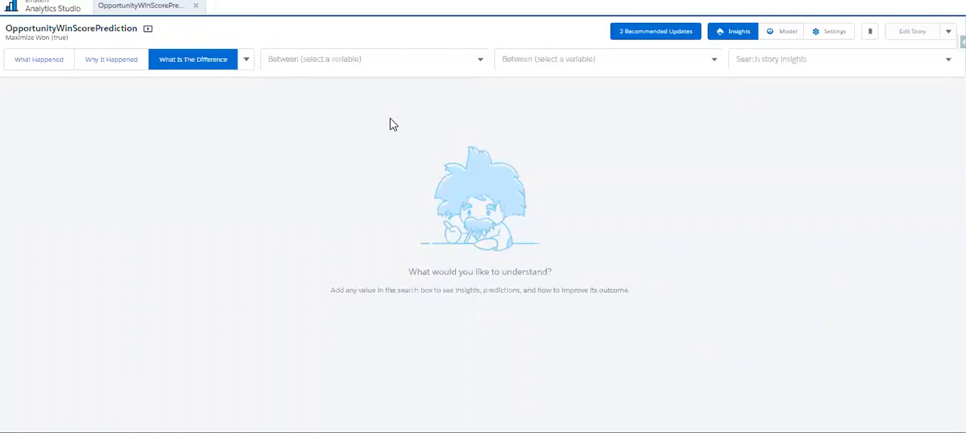
Compare AccountId.AccountSource - Employee Referral with AccountId.AccountSource - Partner
{"action": "left_click", "coordinate": [480, 61]}
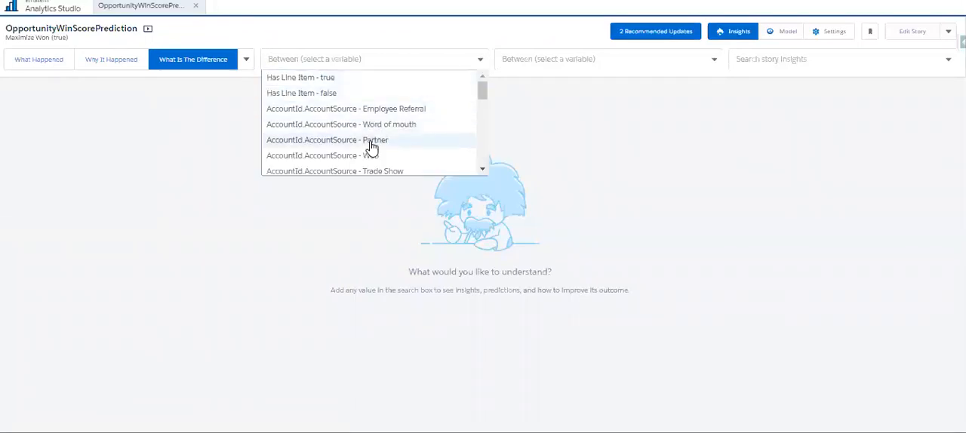
{"action": "left_click", "coordinate": [400, 109]}
{"action": "left_click", "coordinate": [553, 64]}
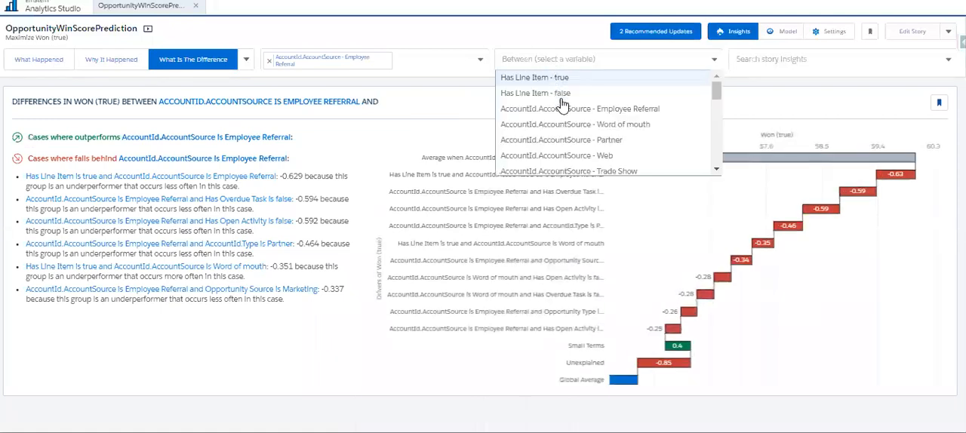
{"action": "left_click", "coordinate": [569, 140]}
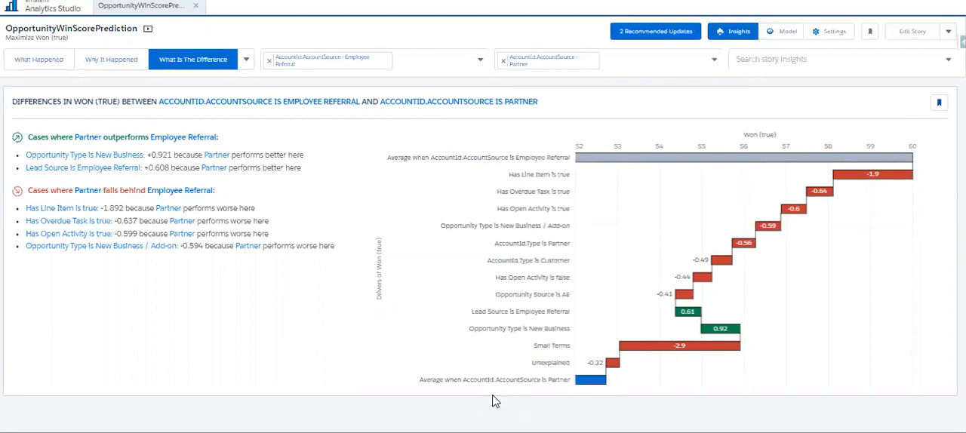
Examine the Partner average and the Has Line Item and Has Overdue Task drivers in the difference chart
{"action": "mouse_move", "coordinate": [587, 384]}
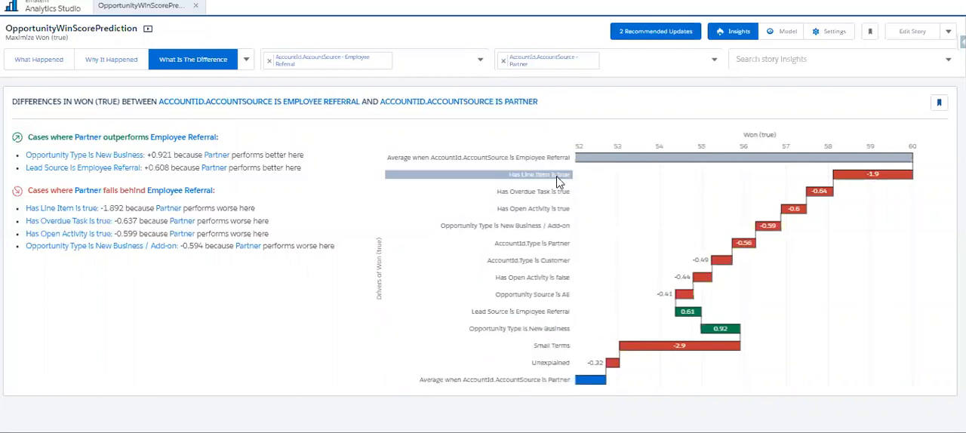
{"action": "mouse_move", "coordinate": [871, 182]}
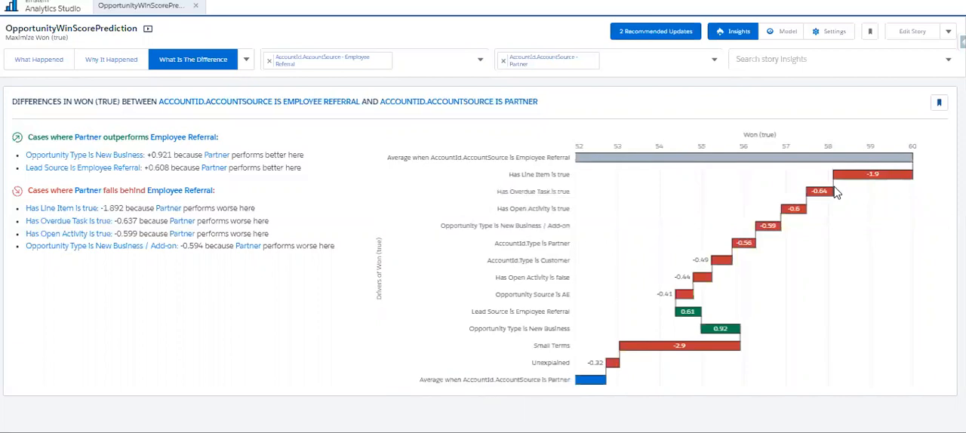
{"action": "mouse_move", "coordinate": [825, 201]}
Bring up the What Could Happen predictions of the story
{"action": "left_click", "coordinate": [246, 60]}
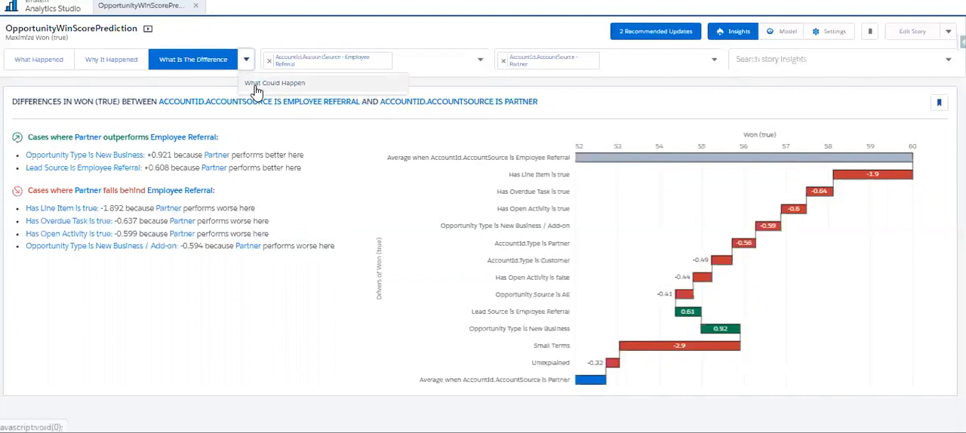
{"action": "left_click", "coordinate": [254, 85]}
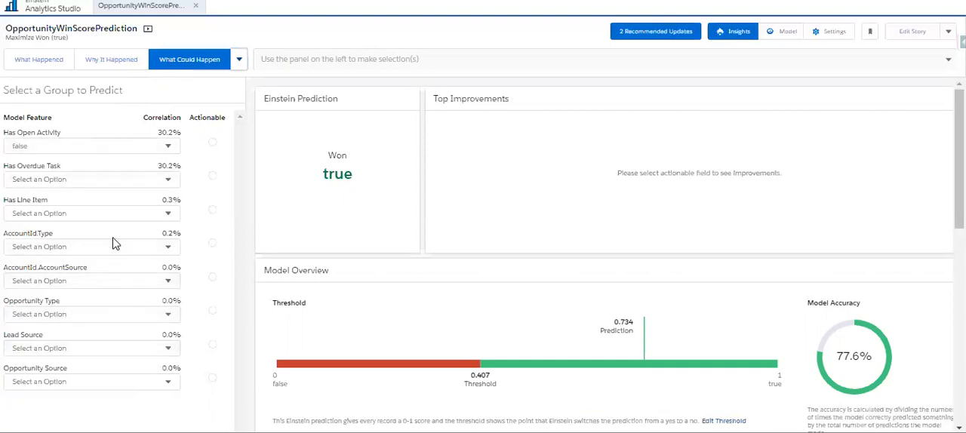
Examine the Einstein prediction for Has Open Activity false, along with its threshold, model accuracy and top prediction factors
{"action": "left_click", "coordinate": [58, 148]}
{"action": "left_click", "coordinate": [63, 123]}
{"action": "left_click", "coordinate": [30, 151]}
{"action": "left_click", "coordinate": [30, 151]}
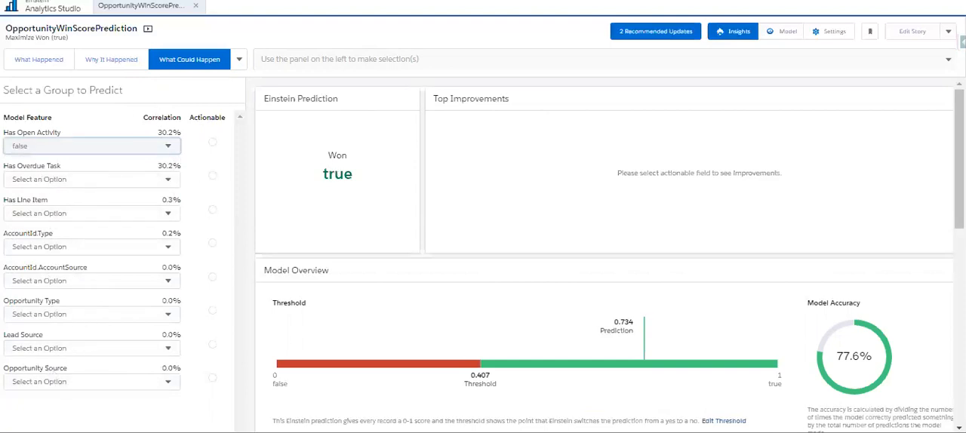
{"action": "double_click", "coordinate": [337, 175]}
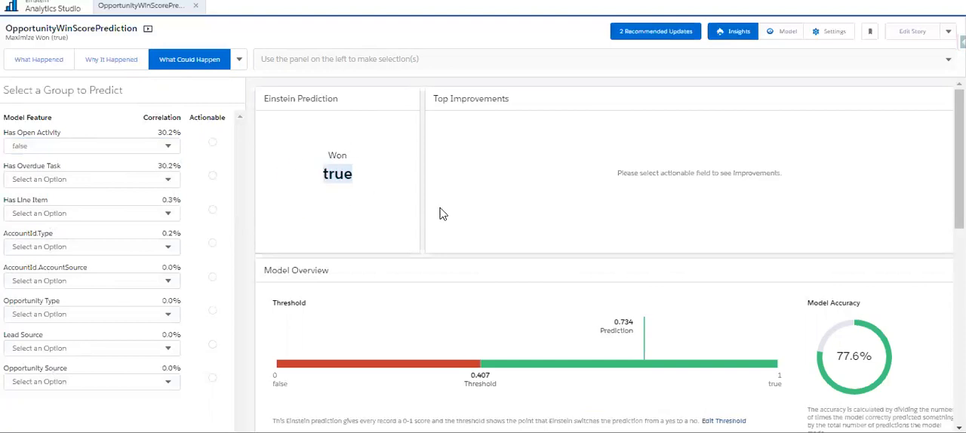
{"action": "scroll", "coordinate": [452, 144], "scroll_direction": "down", "scroll_amount": 2}
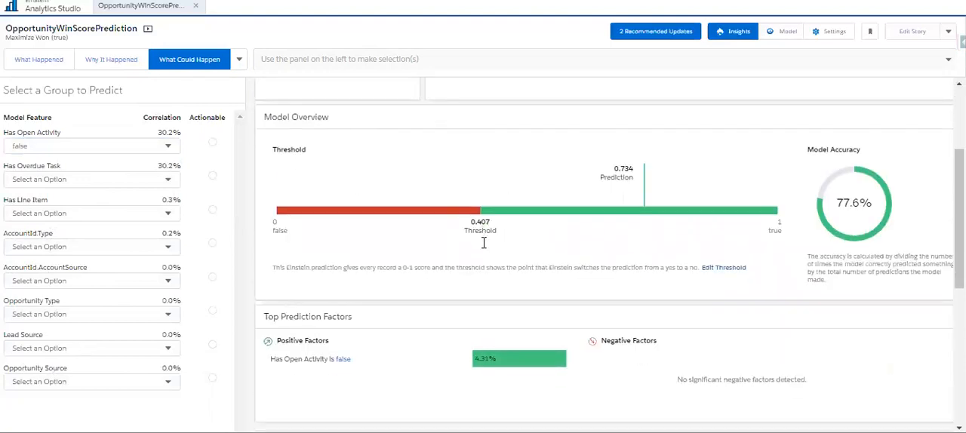
{"action": "scroll", "coordinate": [484, 243], "scroll_direction": "down", "scroll_amount": 2}
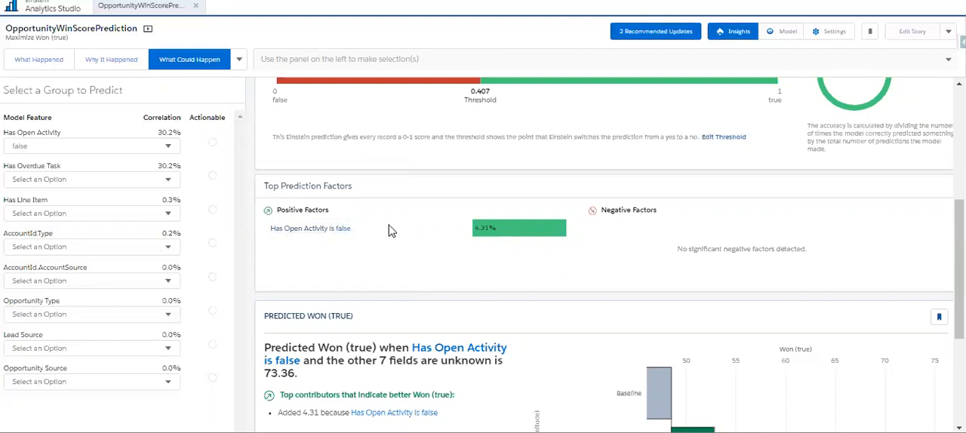
{"action": "scroll", "coordinate": [393, 231], "scroll_direction": "up", "scroll_amount": 5}
{"action": "scroll", "coordinate": [434, 277], "scroll_direction": "down", "scroll_amount": 6}
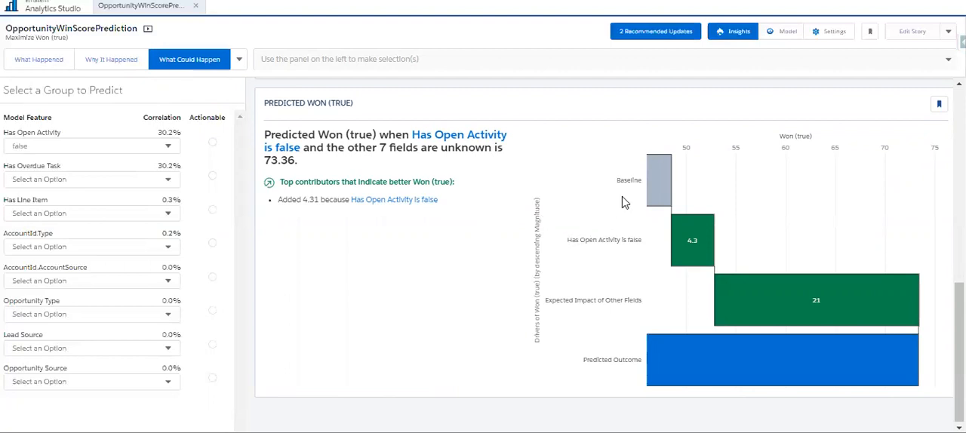
Inspect the Baseline, Has Open Activity is false and Predicted Outcome bars of the Predicted Won chart, and recheck the Einstein prediction
{"action": "mouse_move", "coordinate": [657, 184]}
{"action": "mouse_move", "coordinate": [680, 247]}
{"action": "mouse_move", "coordinate": [640, 373]}
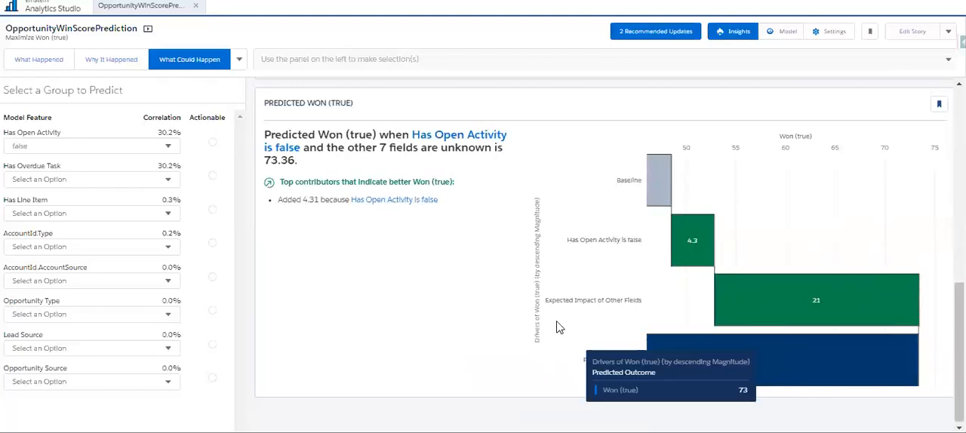
{"action": "scroll", "coordinate": [440, 254], "scroll_direction": "up", "scroll_amount": 1}
{"action": "scroll", "coordinate": [443, 259], "scroll_direction": "up", "scroll_amount": 10}
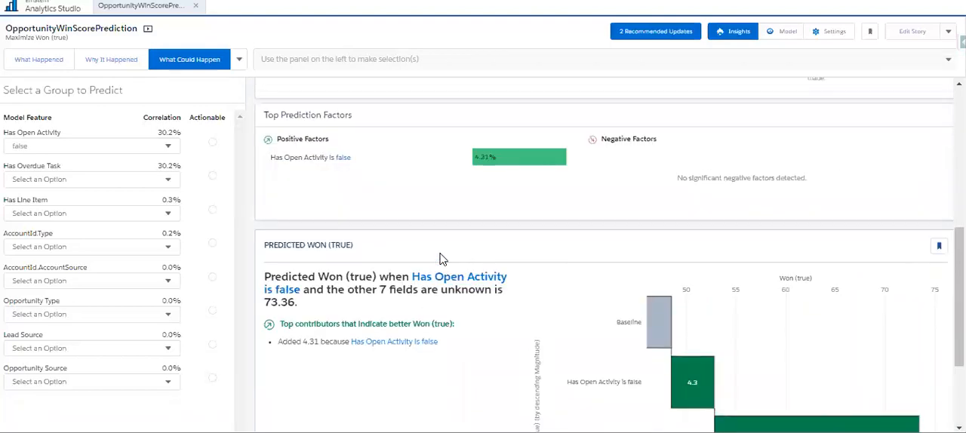
{"action": "double_click", "coordinate": [330, 173]}
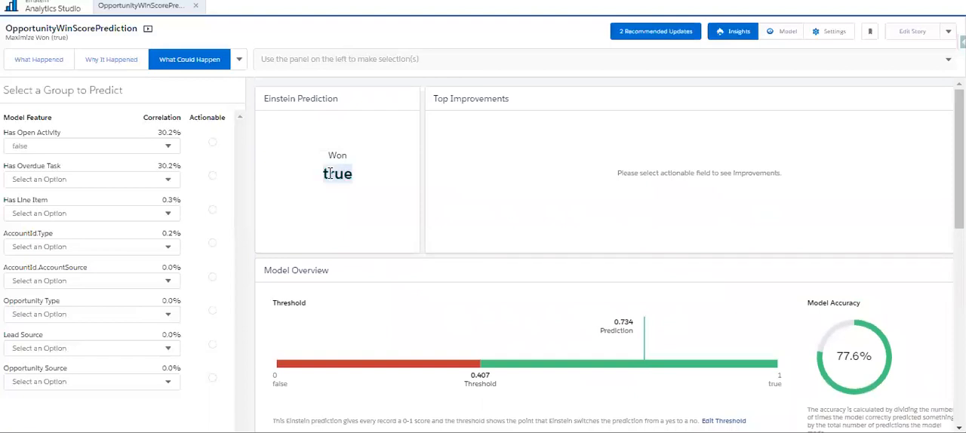
Predict the outcome for opportunities with Has Open Activity and Has Overdue Task both set to true
{"action": "left_click", "coordinate": [107, 152]}
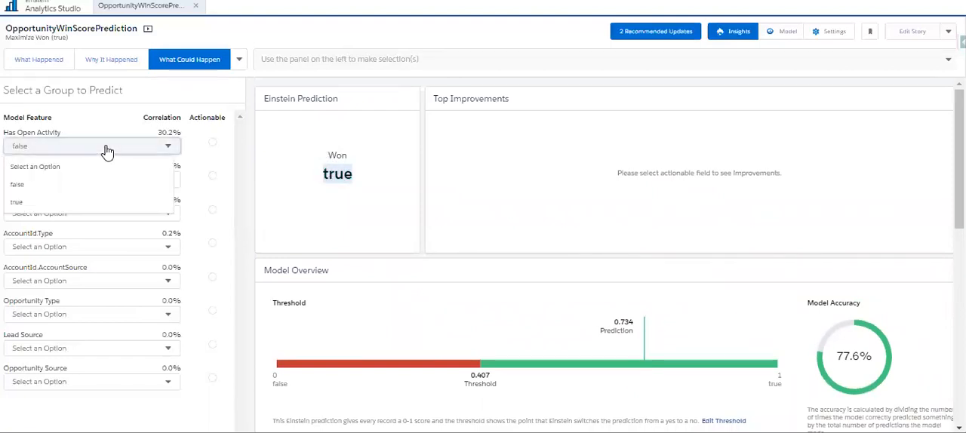
{"action": "left_click", "coordinate": [78, 203]}
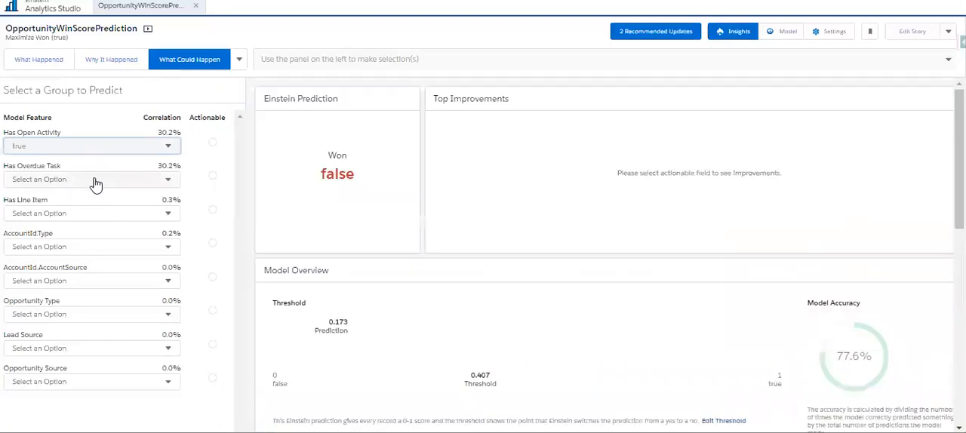
{"action": "right_click", "coordinate": [96, 175]}
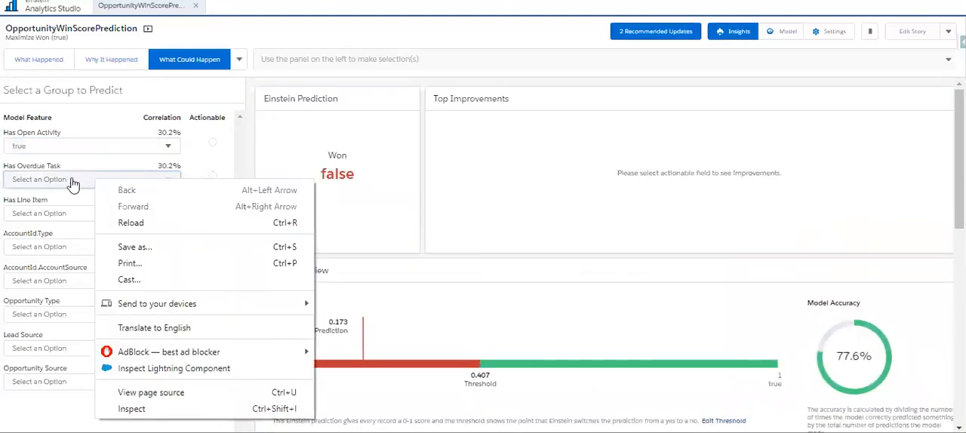
{"action": "left_click", "coordinate": [73, 181]}
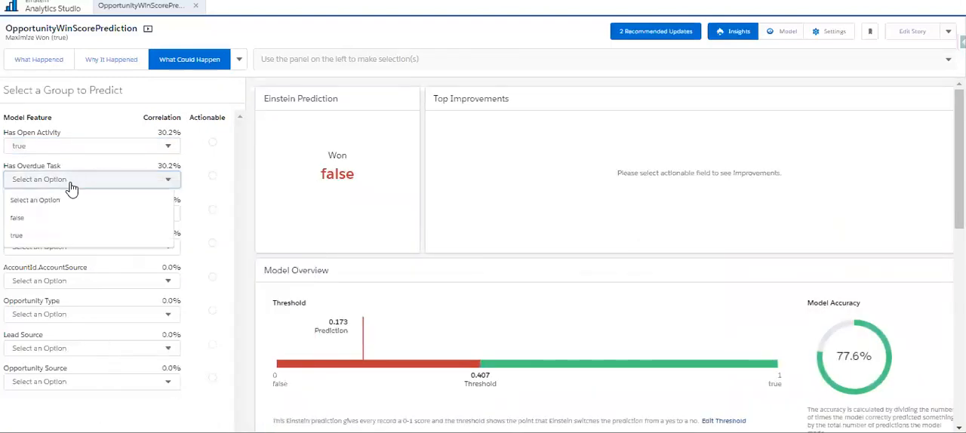
{"action": "left_click", "coordinate": [52, 236]}
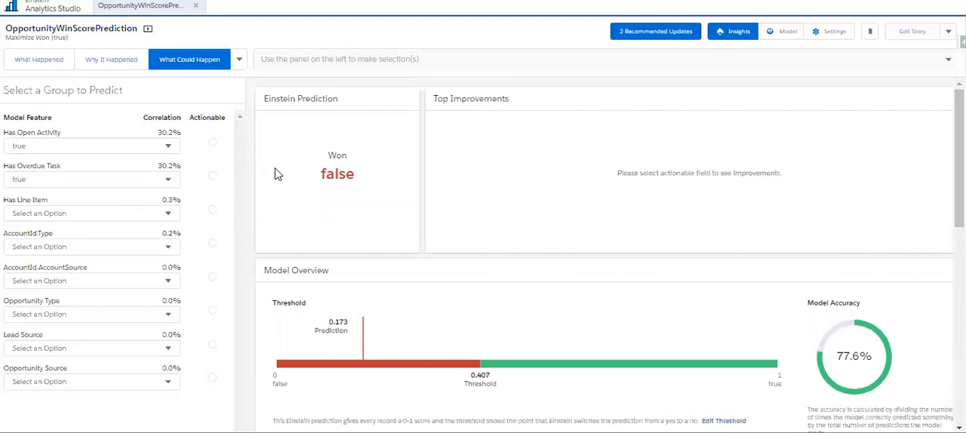
{"action": "double_click", "coordinate": [325, 176]}
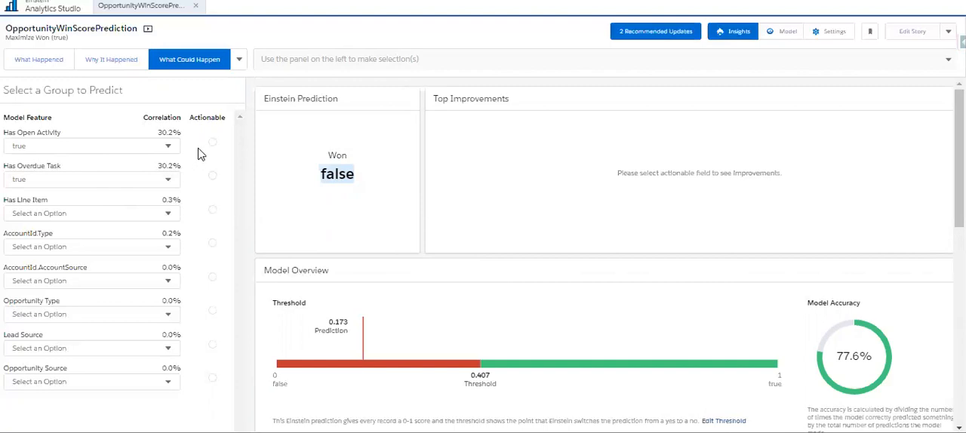
Revisit the Why It Happened insights and return to the What Happened insights of the story
{"action": "left_click", "coordinate": [238, 65]}
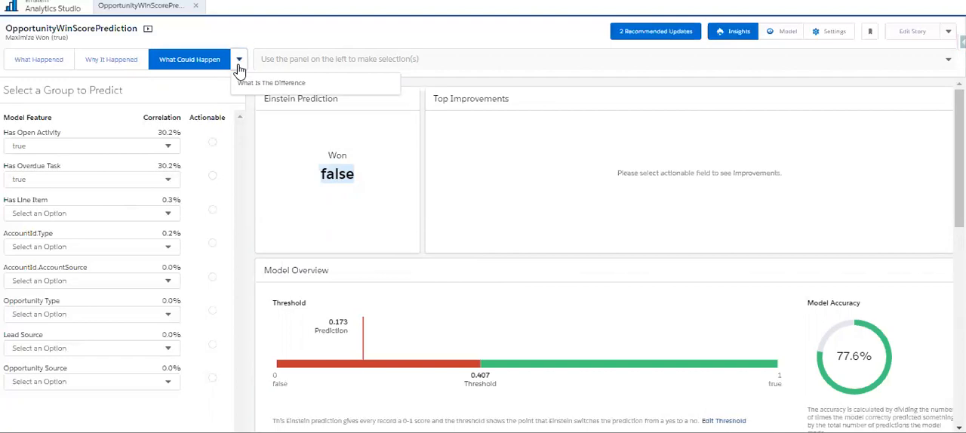
{"action": "left_click", "coordinate": [118, 66]}
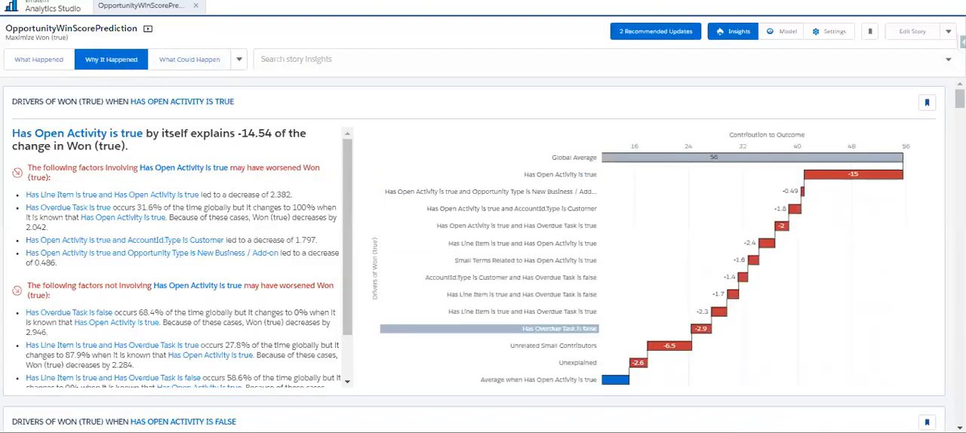
{"action": "left_click", "coordinate": [45, 59]}
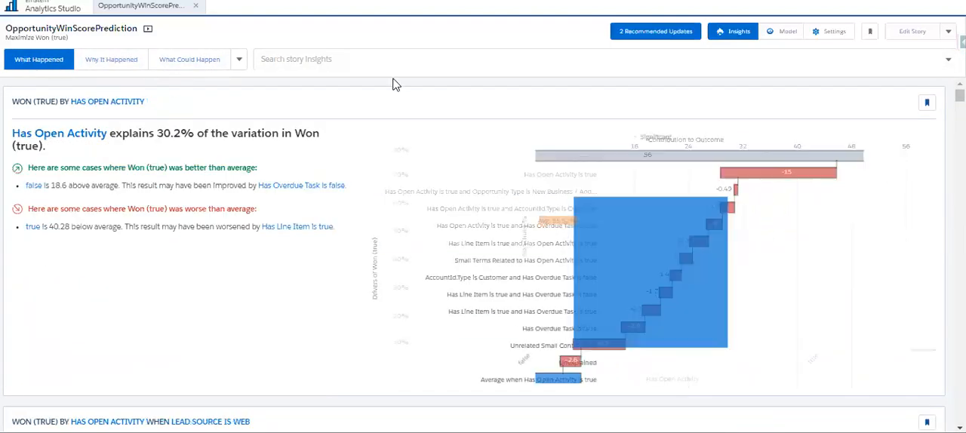